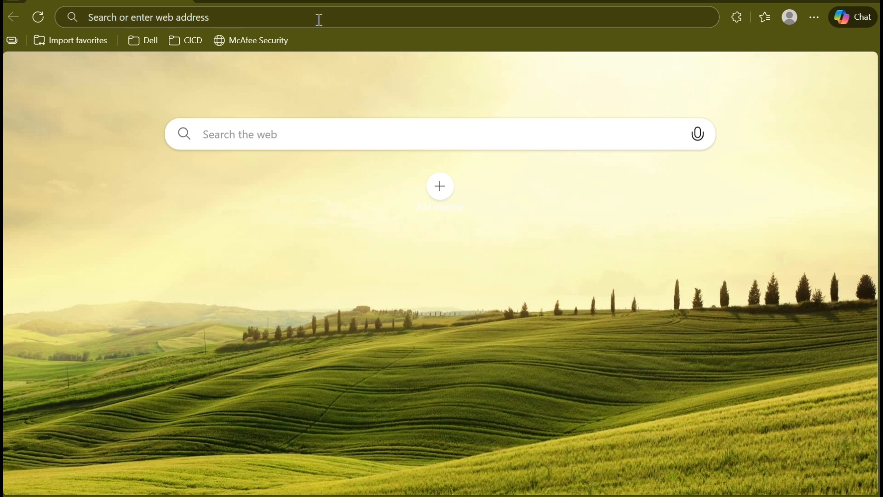
{"action": "left_click", "coordinate": [318, 20]}
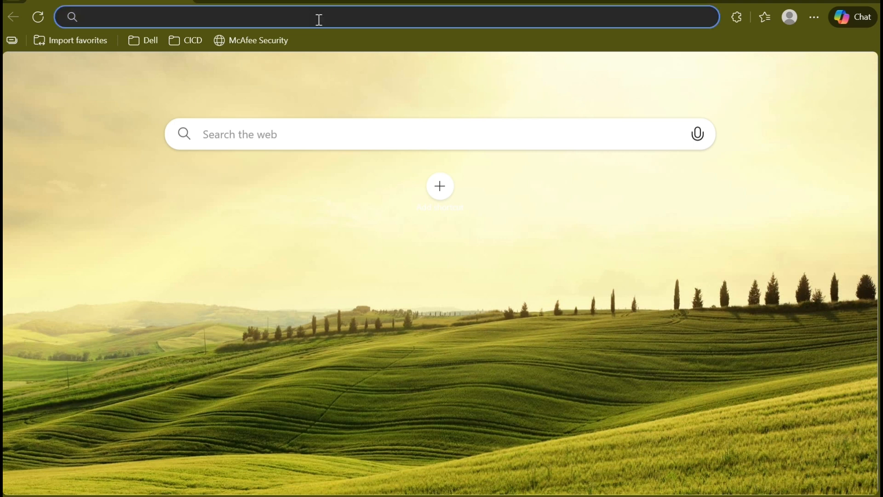
{"action": "key", "text": "super+v"}
{"action": "left_click", "coordinate": [285, 123]}
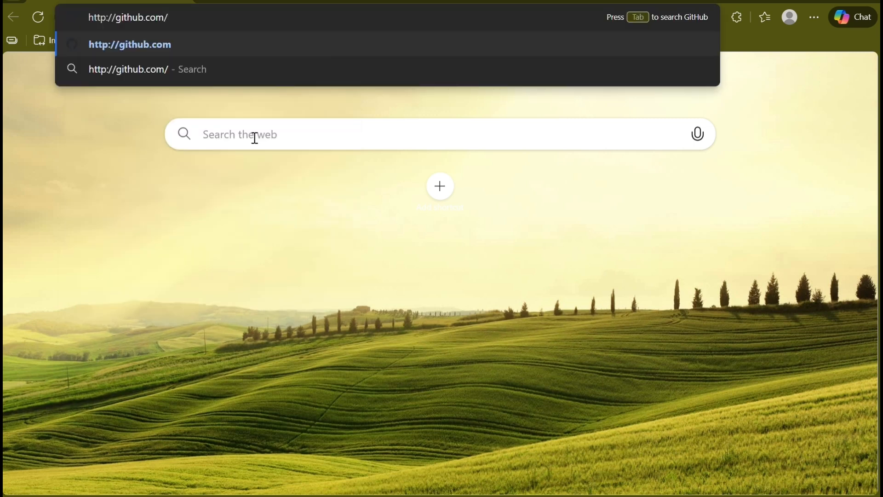
{"action": "key", "text": "Return"}
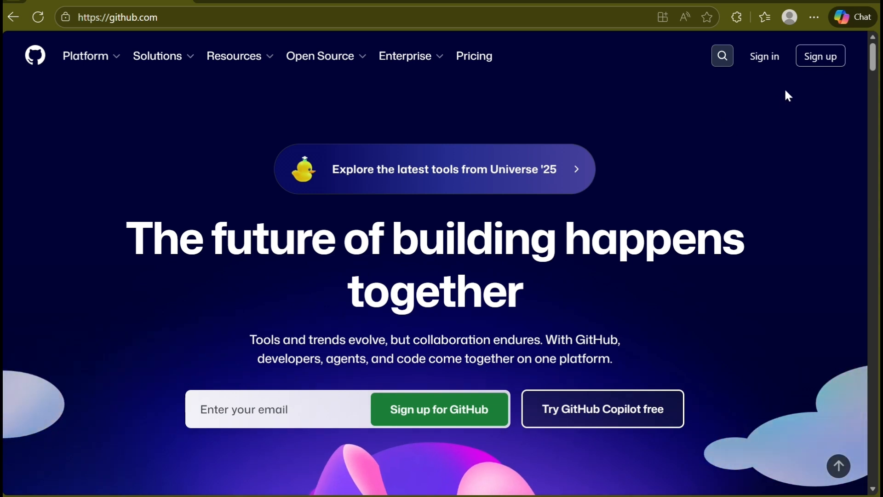
Step: View the sign-in page, return to the home page, and open the account sign-up page
{"action": "left_click", "coordinate": [766, 59]}
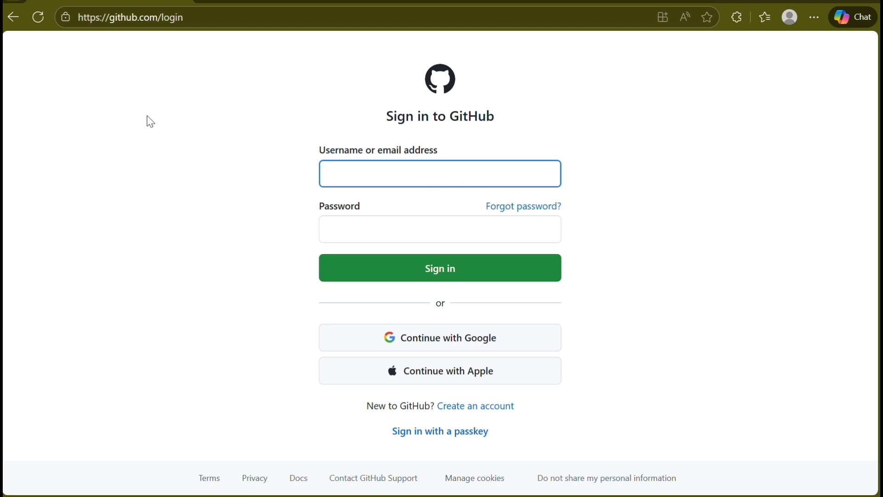
{"action": "left_click", "coordinate": [13, 18]}
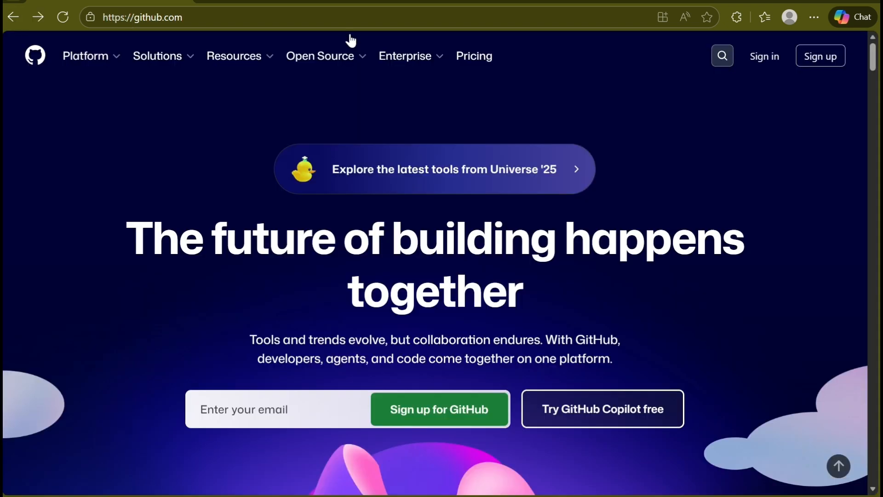
{"action": "left_click", "coordinate": [822, 66]}
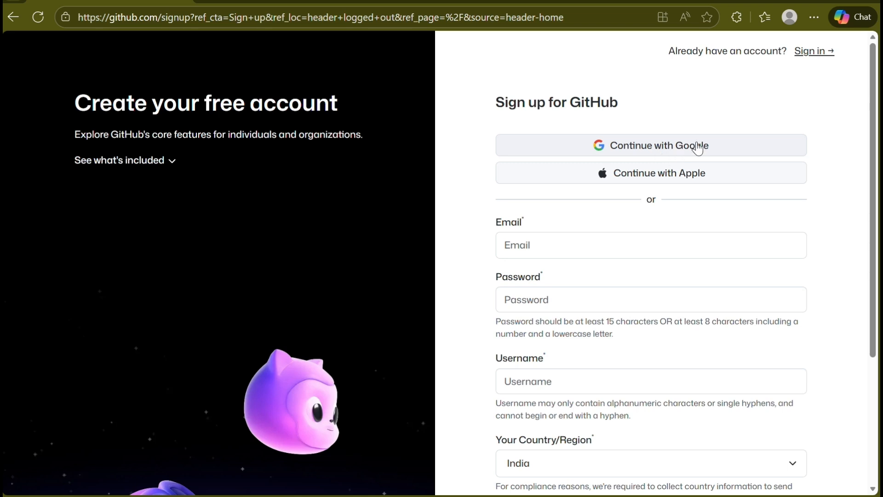
Step: Review the sign-up form, choose to continue with Google, and allow GitHub to access the Google account's info
{"action": "scroll", "coordinate": [605, 238], "scroll_direction": "down", "scroll_amount": 1}
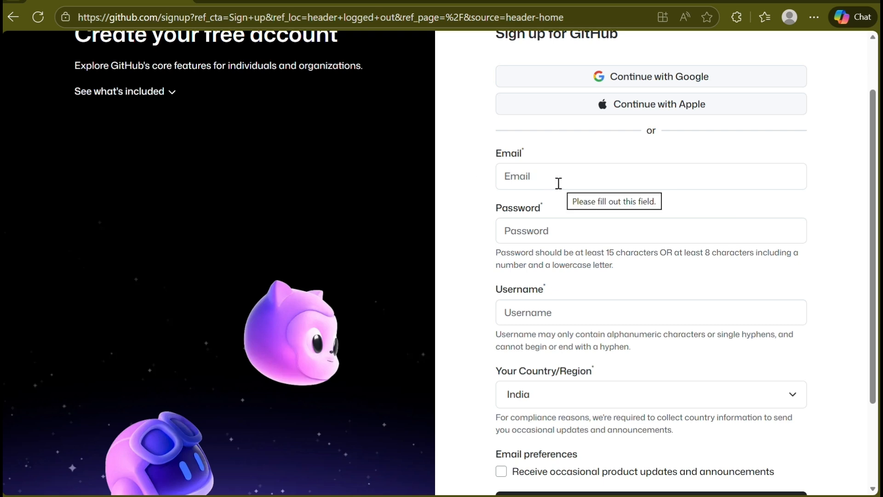
{"action": "scroll", "coordinate": [587, 302], "scroll_direction": "down", "scroll_amount": 1}
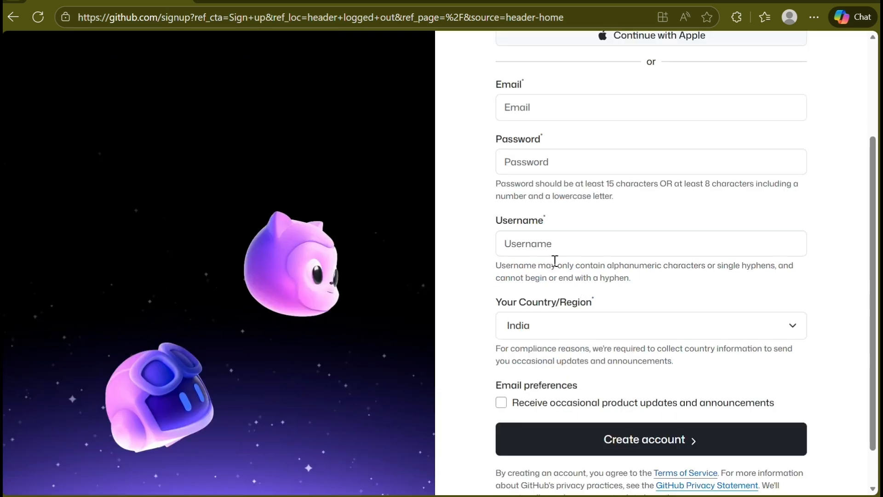
{"action": "scroll", "coordinate": [606, 344], "scroll_direction": "up", "scroll_amount": 2}
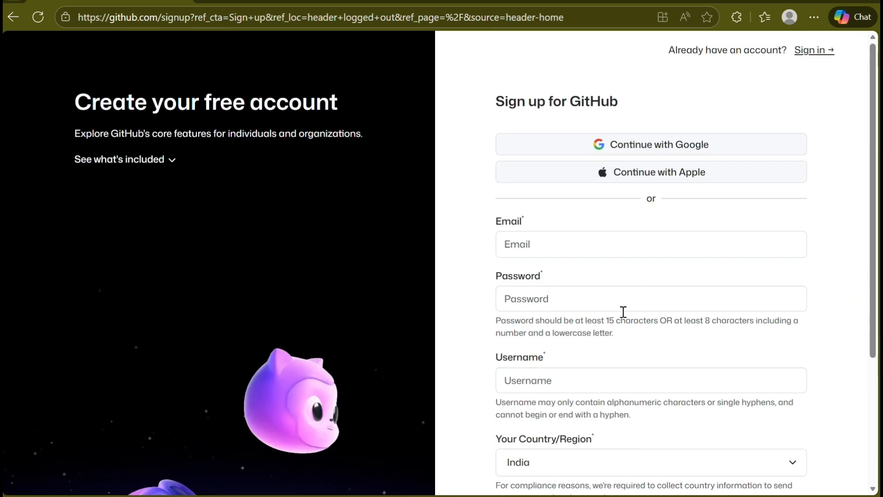
{"action": "left_click", "coordinate": [654, 146]}
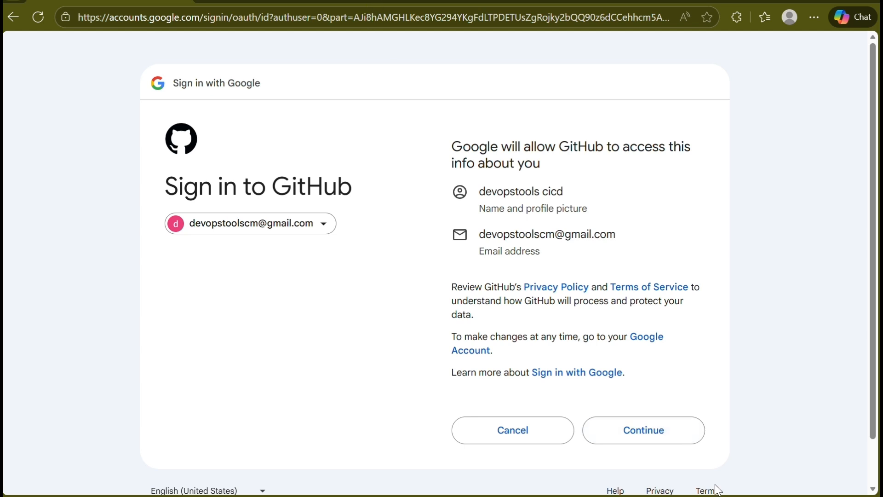
{"action": "left_click", "coordinate": [653, 441]}
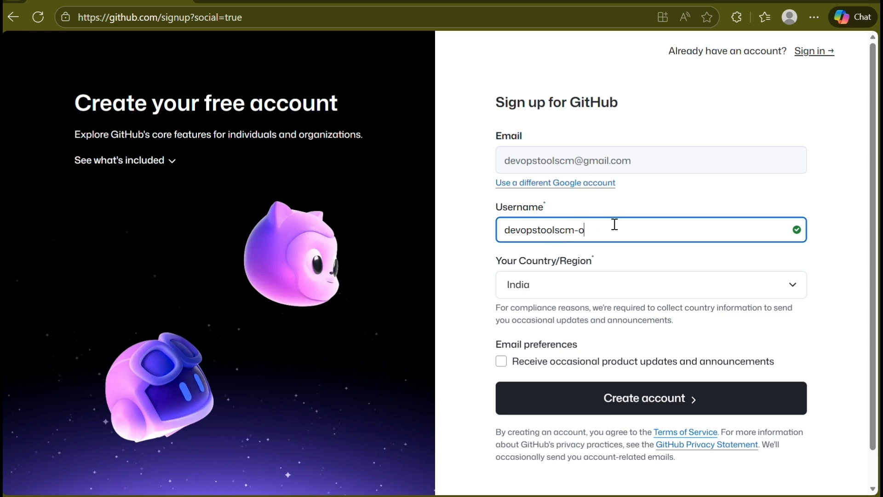
Step: Submit the account form with a username ending in "-git" and occasional product updates and announcements enabled
{"action": "type", "text": "git"}
{"action": "left_click", "coordinate": [501, 362]}
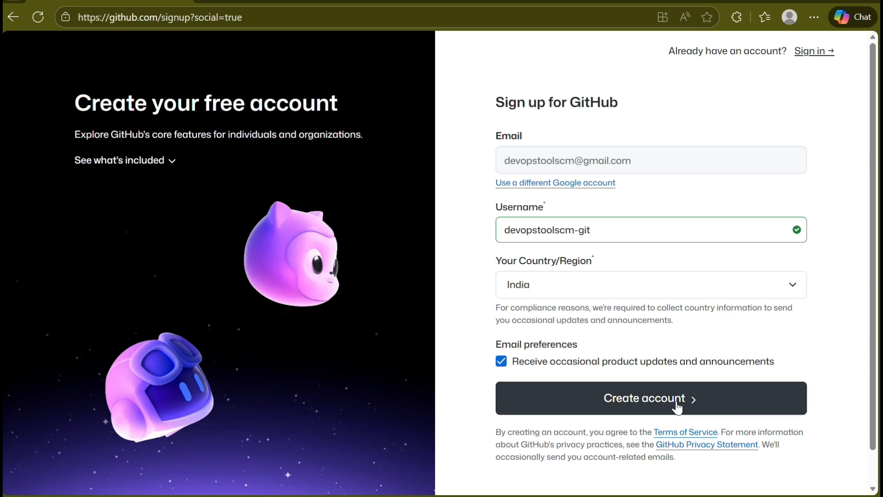
{"action": "left_click", "coordinate": [676, 407]}
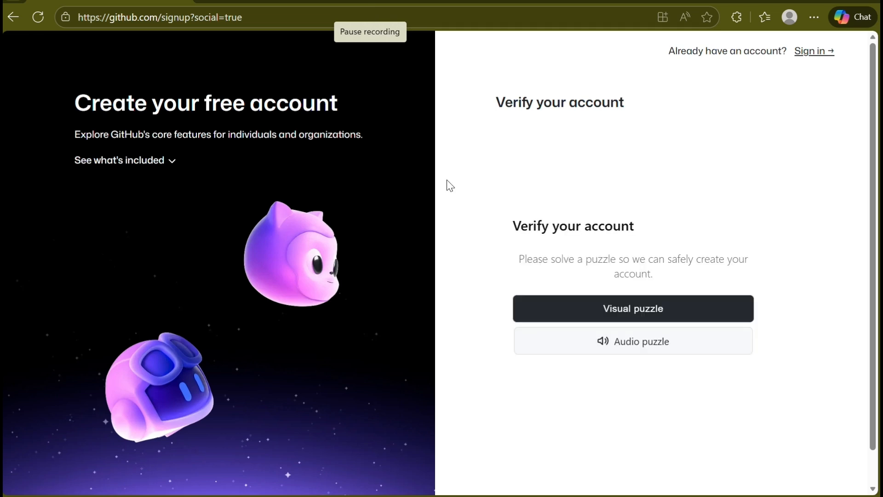
Step: Try to verify the account by solving the three-part visual dice puzzle
{"action": "left_click", "coordinate": [653, 316]}
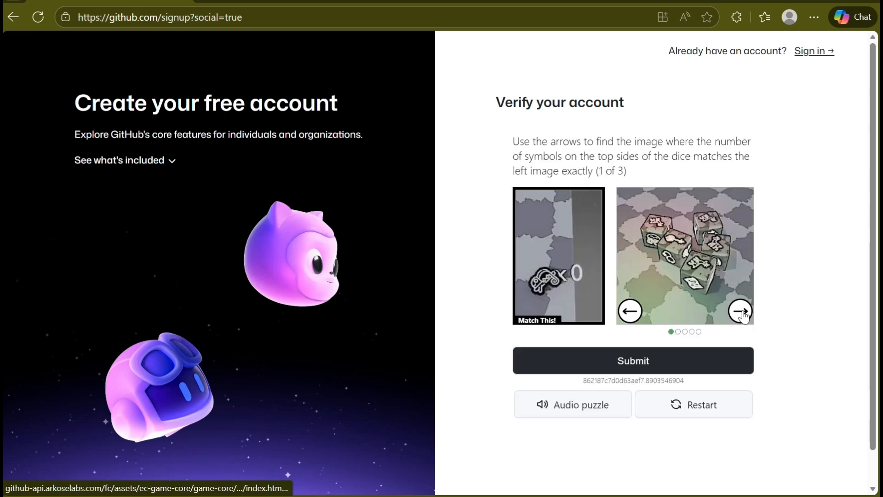
{"action": "left_click", "coordinate": [740, 311]}
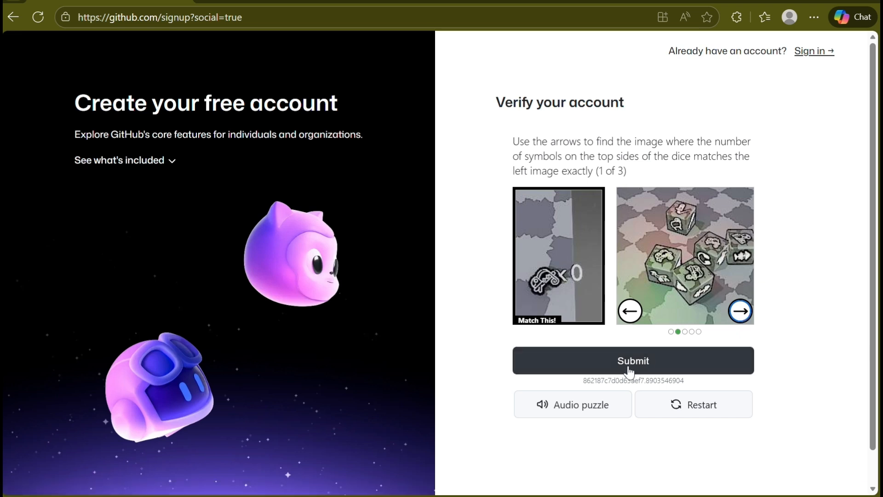
{"action": "left_click", "coordinate": [631, 370]}
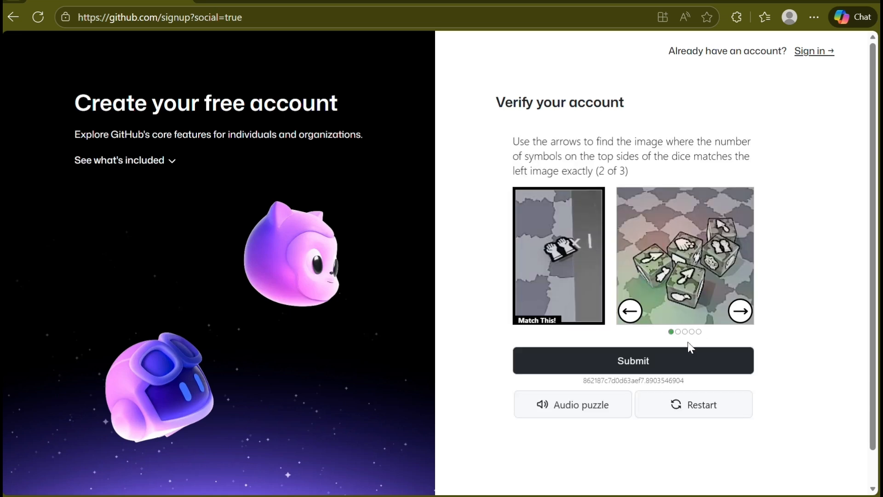
{"action": "left_click", "coordinate": [656, 364]}
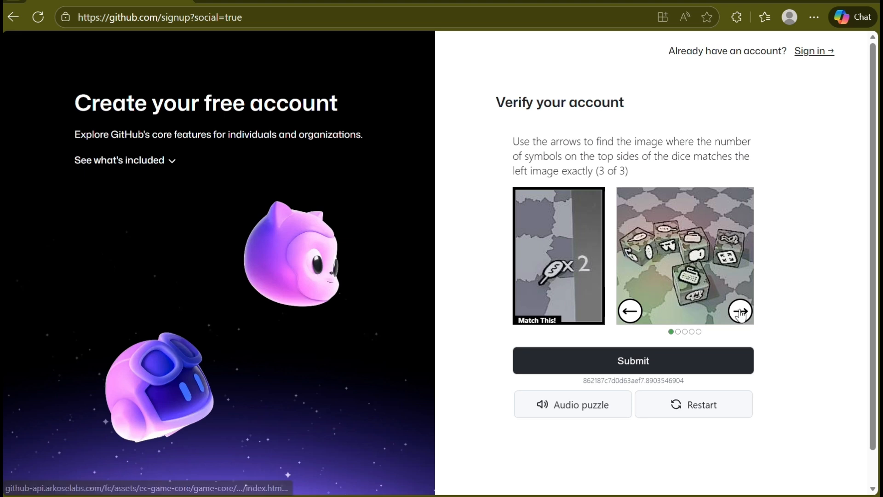
{"action": "left_click", "coordinate": [740, 312]}
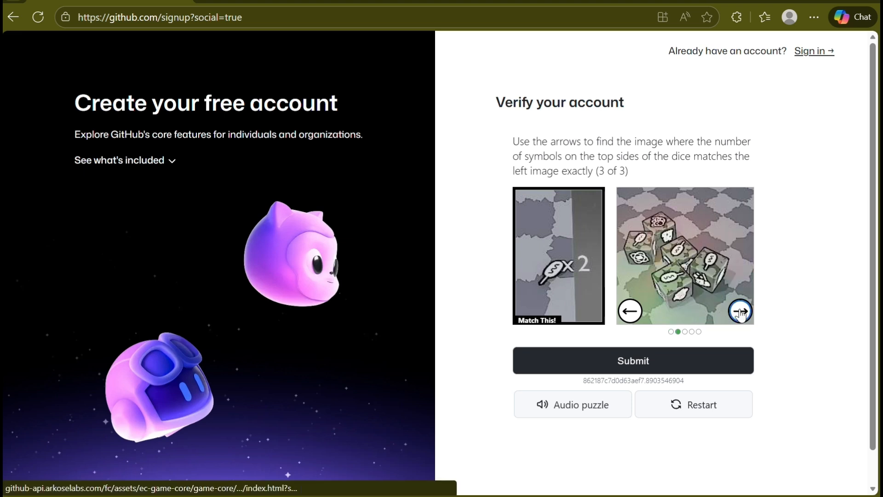
{"action": "left_click", "coordinate": [653, 366]}
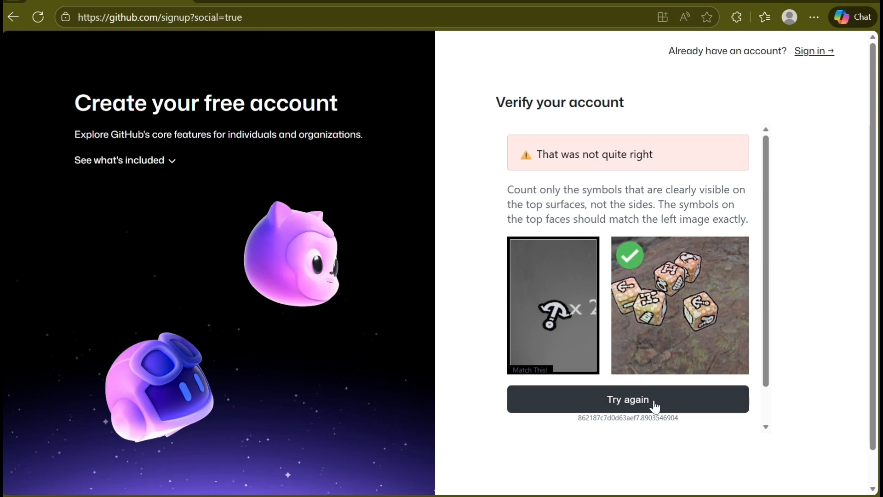
Step: Restart the visual verification puzzle and submit the second dice image for part 1 of 3
{"action": "scroll", "coordinate": [655, 407], "scroll_direction": "down", "scroll_amount": 1}
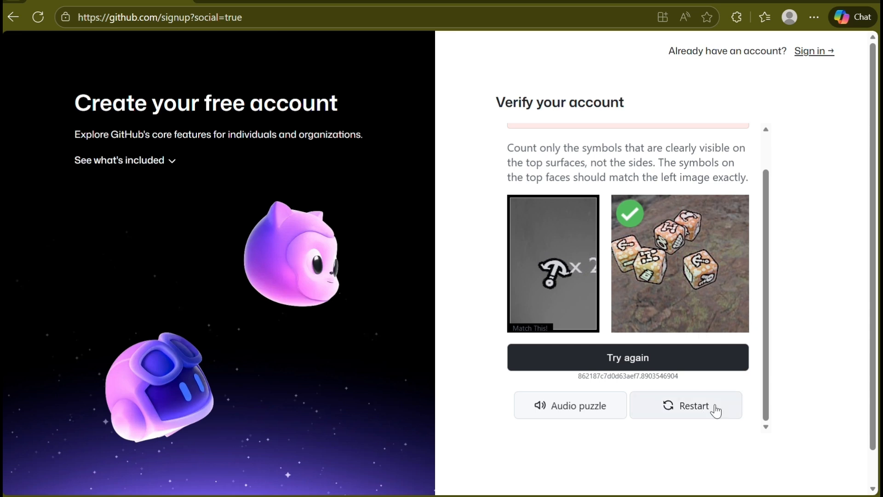
{"action": "left_click", "coordinate": [716, 409]}
{"action": "left_click", "coordinate": [648, 309]}
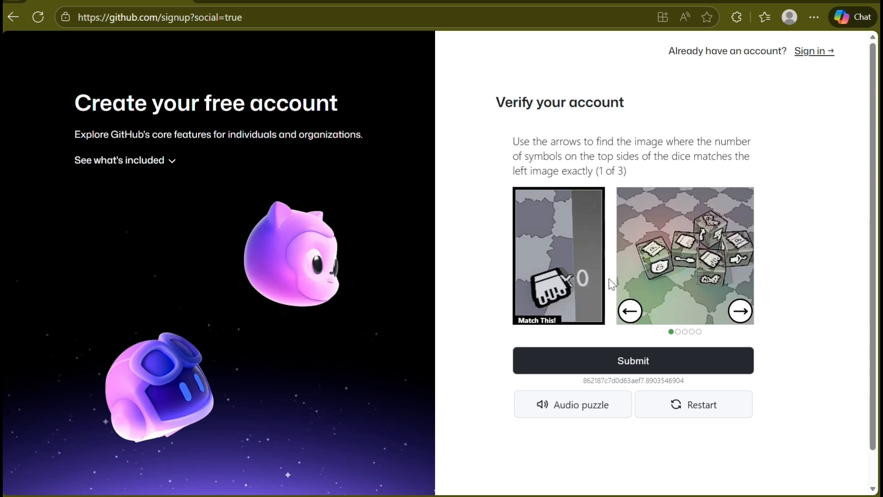
{"action": "left_click", "coordinate": [738, 311]}
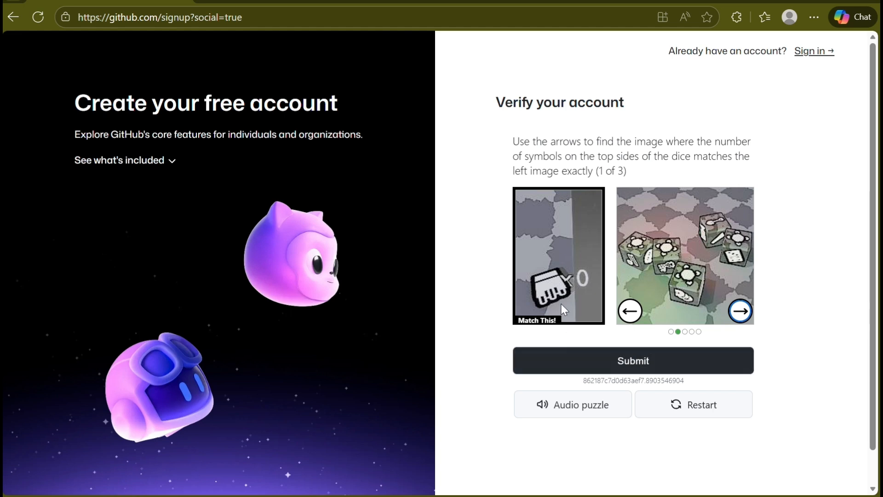
{"action": "left_click", "coordinate": [655, 360]}
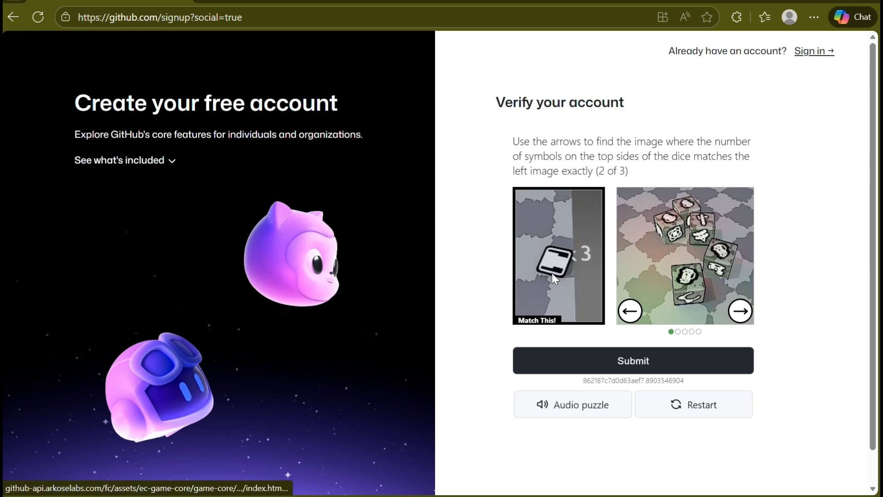
Step: Submit the fifth dice image, with three matching symbols on the top faces, for part 2 of 3
{"action": "left_click", "coordinate": [740, 311]}
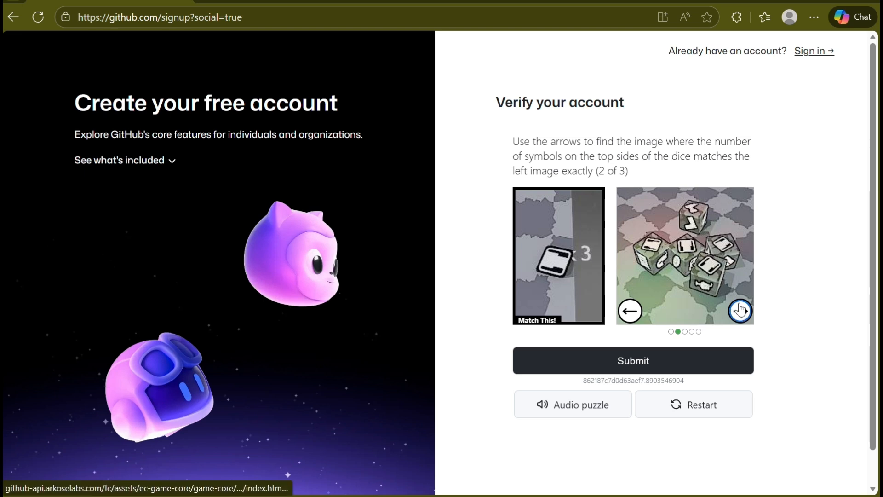
{"action": "left_click", "coordinate": [739, 310]}
{"action": "left_click", "coordinate": [739, 312]}
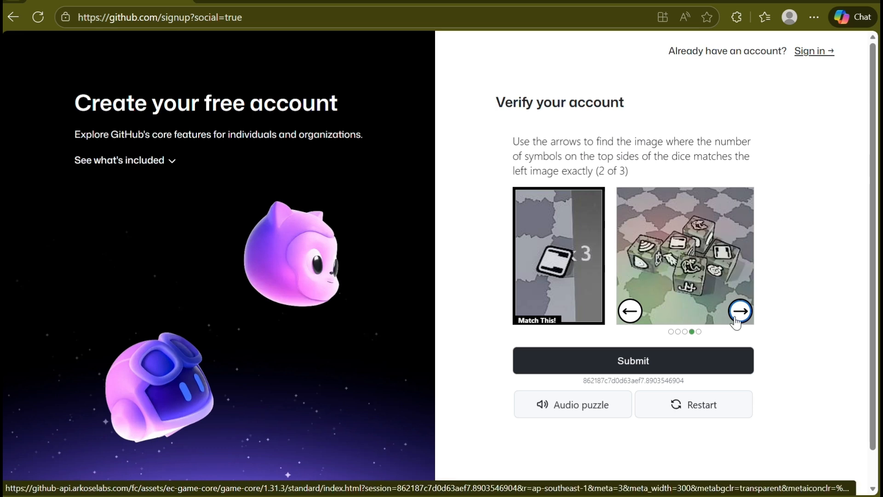
{"action": "left_click", "coordinate": [737, 316]}
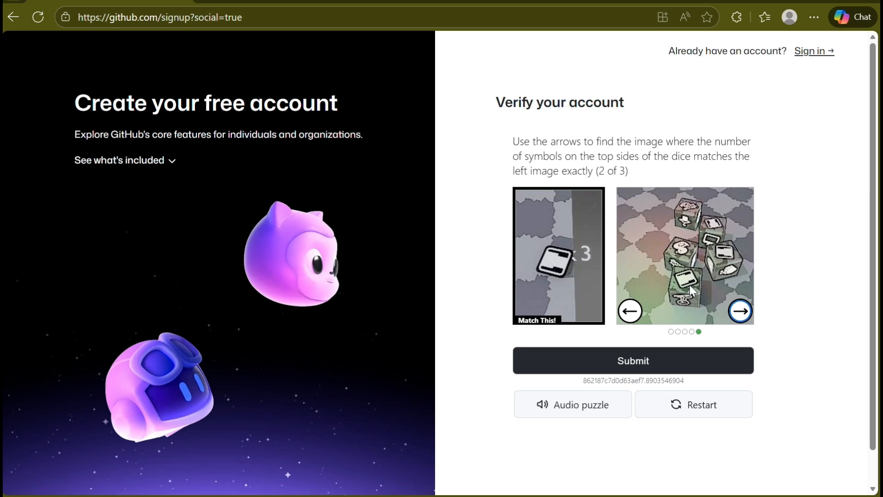
{"action": "left_click", "coordinate": [652, 377]}
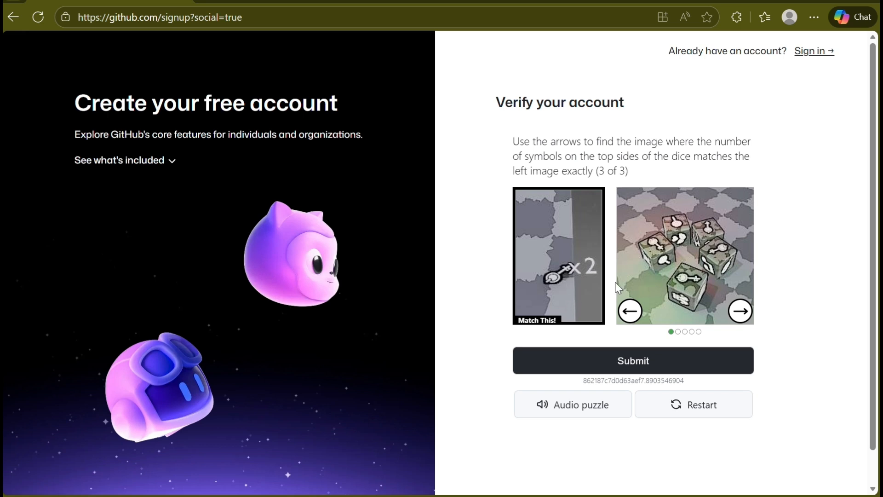
Step: Finish the verification puzzle by submitting the fourth dice image, with two matching symbols on top, for part 3 of 3
{"action": "left_click", "coordinate": [739, 316]}
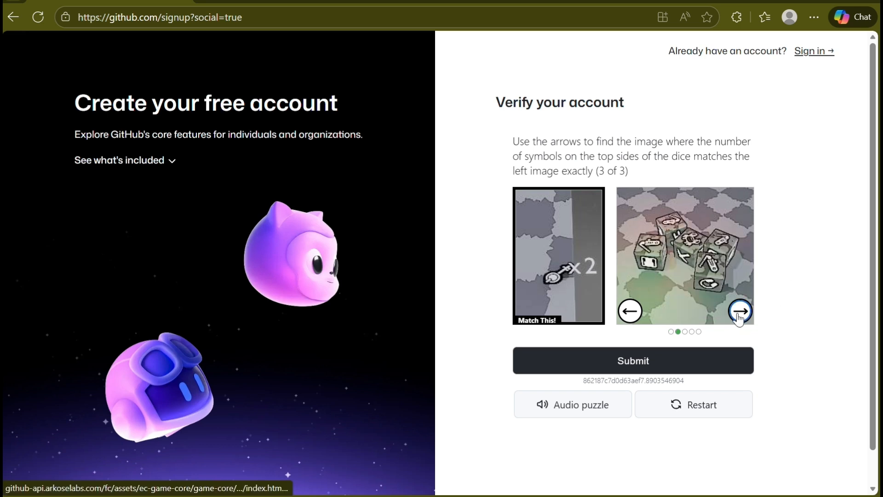
{"action": "left_click", "coordinate": [738, 315]}
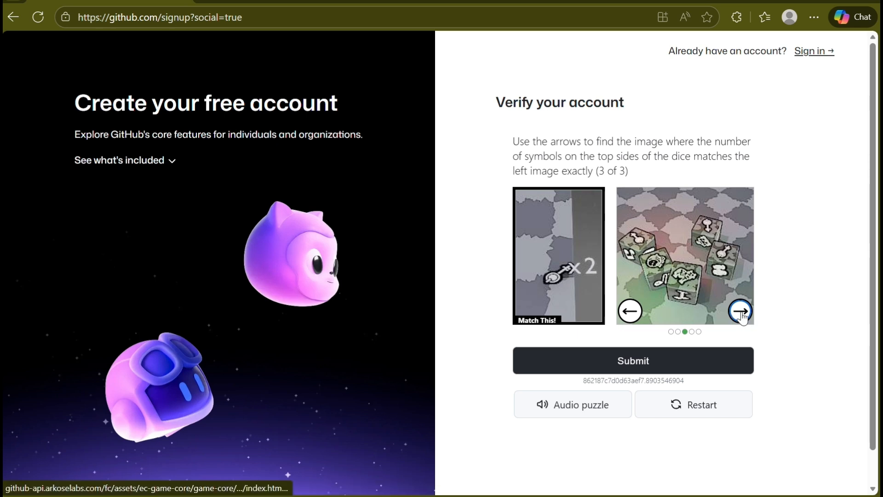
{"action": "left_click", "coordinate": [740, 312]}
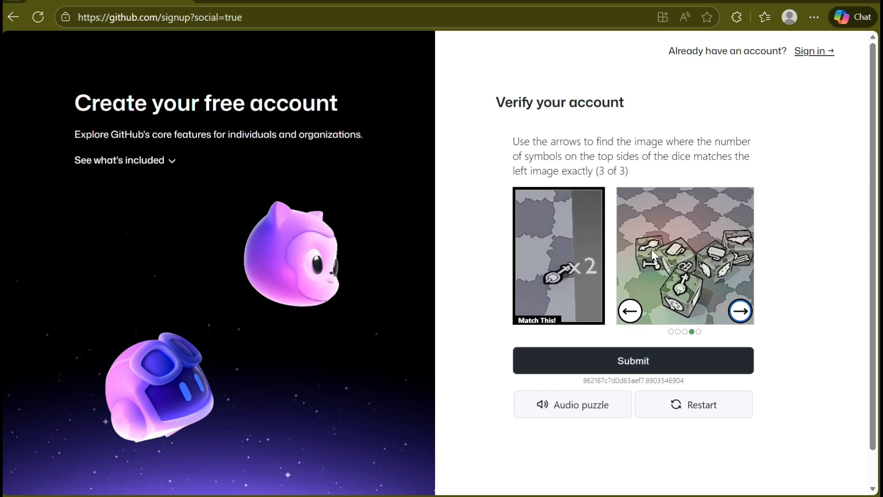
{"action": "left_click", "coordinate": [648, 364]}
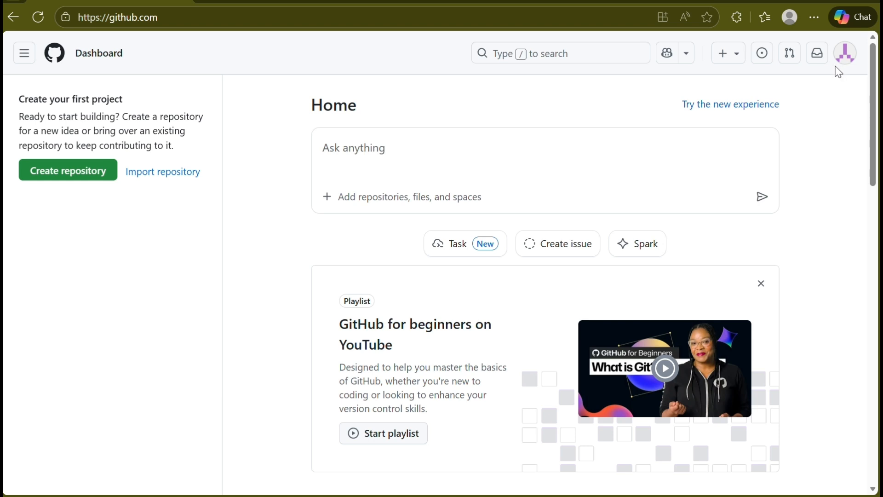
Step: Check the account's profile options on the dashboard and open the form for creating a new repository
{"action": "left_click", "coordinate": [845, 57]}
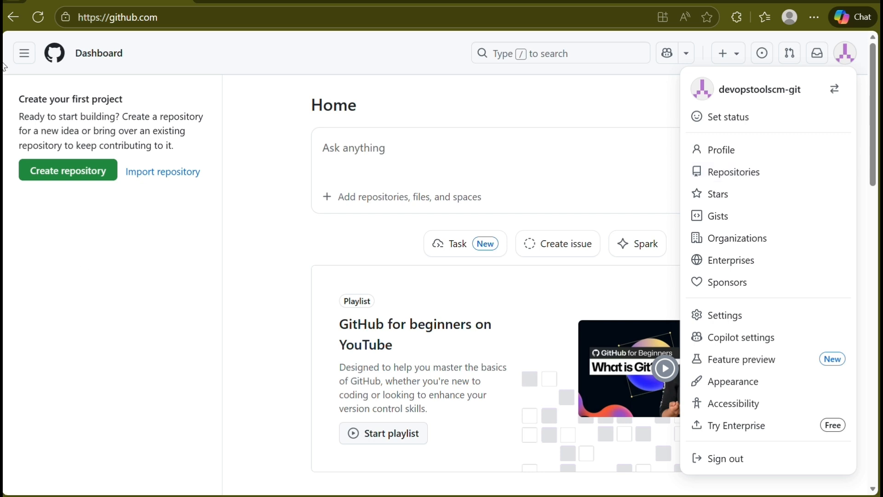
{"action": "left_click", "coordinate": [299, 59]}
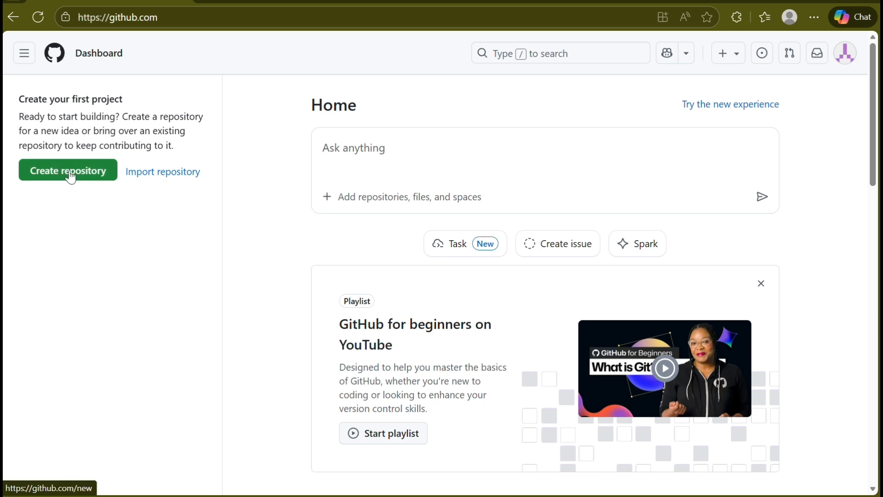
{"action": "left_click", "coordinate": [736, 54]}
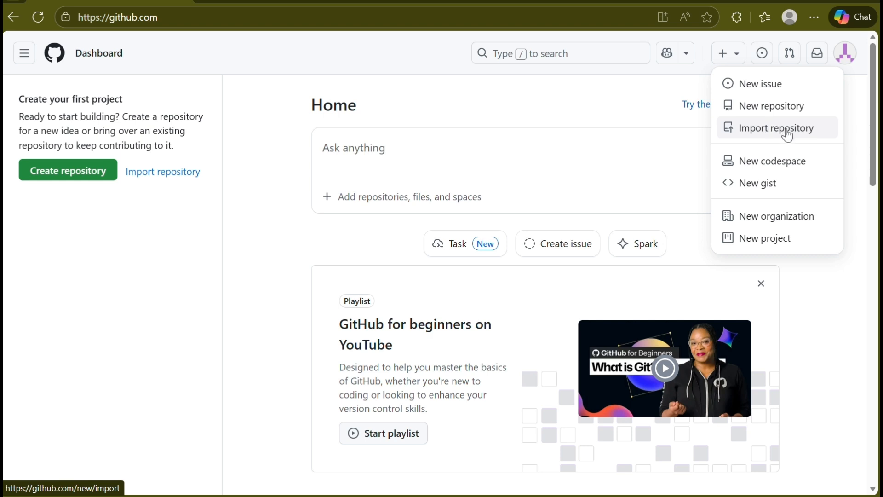
{"action": "left_click", "coordinate": [755, 113]}
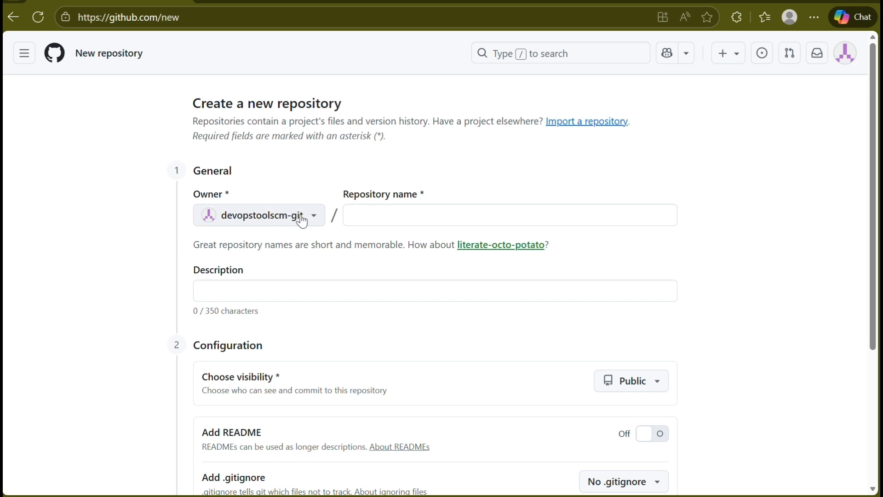
Step: Name the new repository htmlproject and enter the description "HTML Repo for Website management"
{"action": "left_click", "coordinate": [400, 221]}
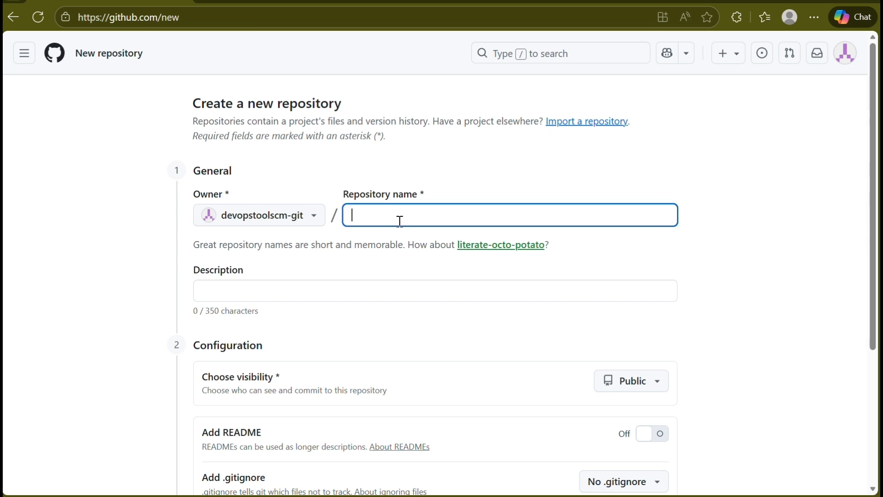
{"action": "type", "text": "html"}
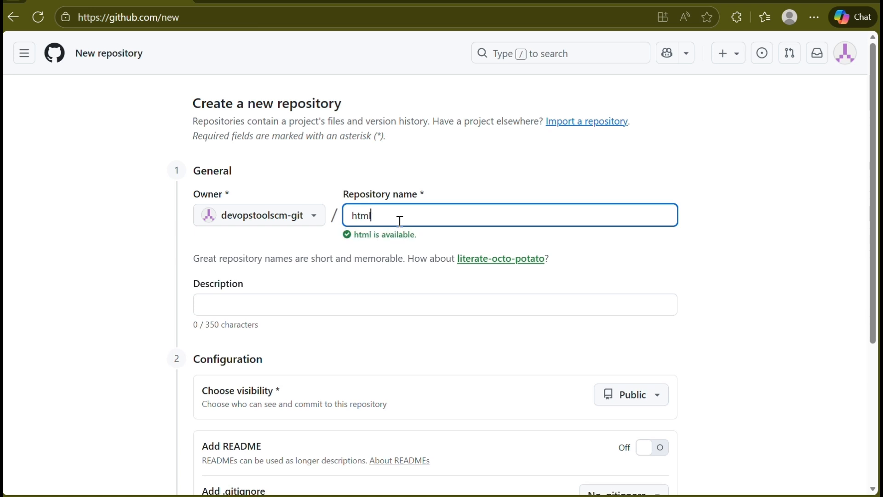
{"action": "type", "text": "project"}
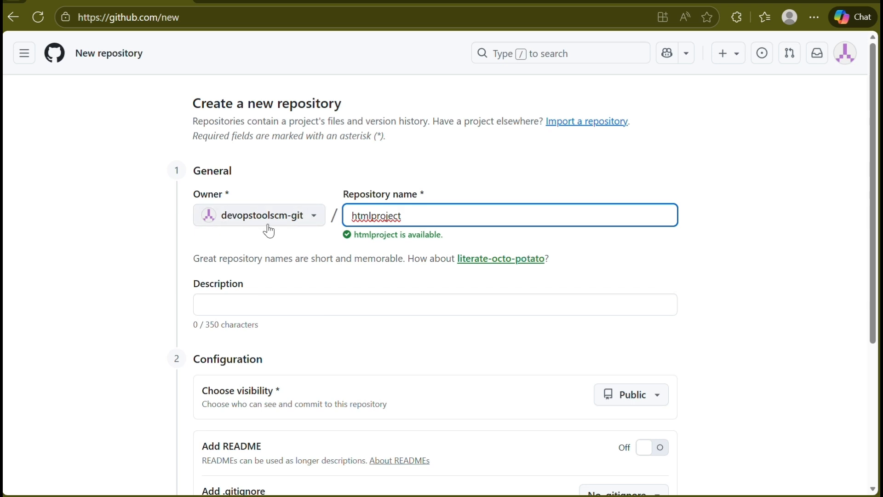
{"action": "left_click", "coordinate": [318, 305]}
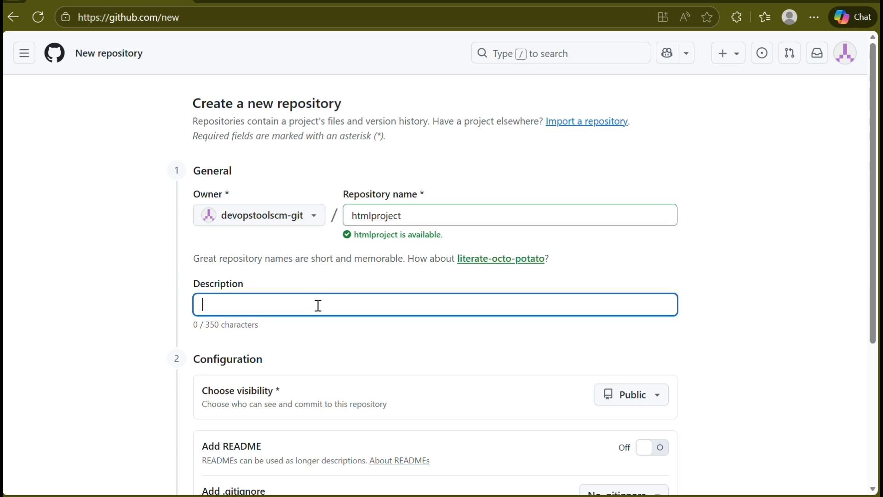
{"action": "type", "text": "HTML Repo for "}
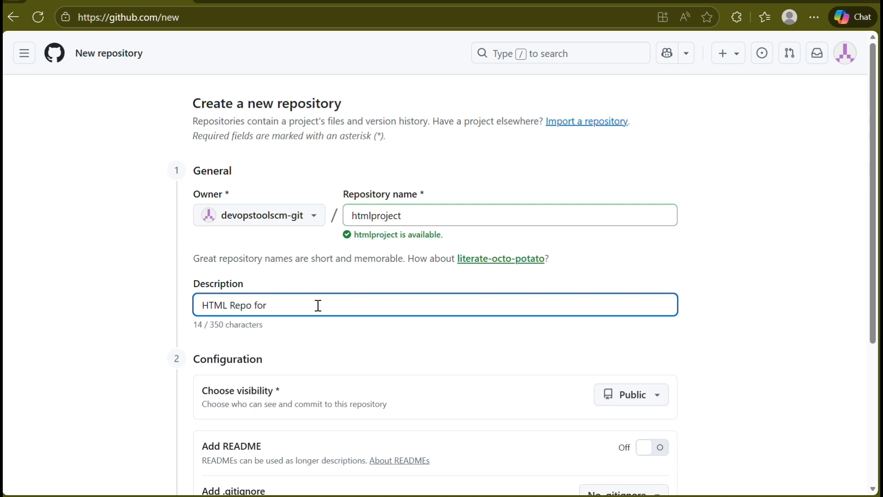
{"action": "type", "text": "Website management"}
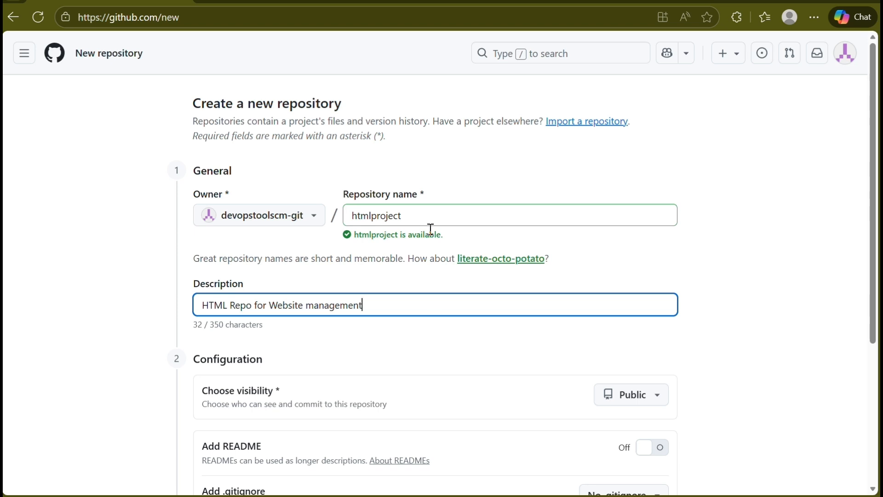
Step: Review the visibility options for the new repository and set its visibility to Private
{"action": "scroll", "coordinate": [877, 316], "scroll_direction": "down", "scroll_amount": 2}
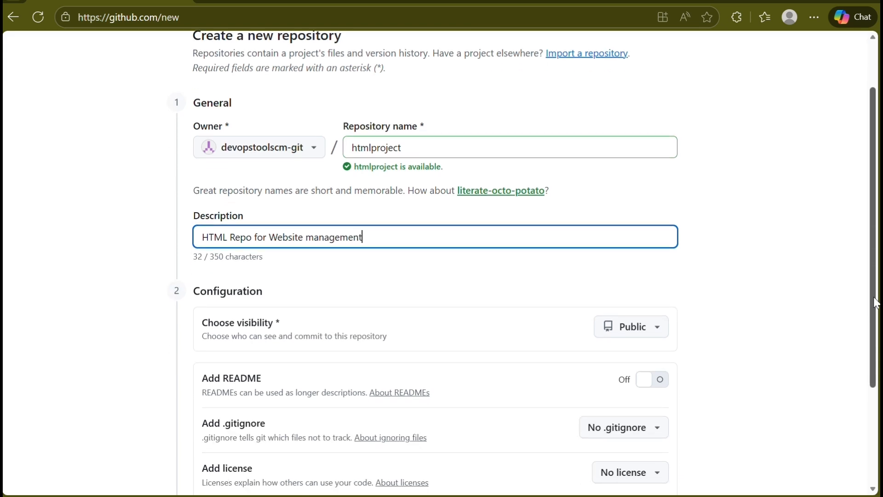
{"action": "left_click_drag", "start_coordinate": [876, 316], "coordinate": [878, 337]}
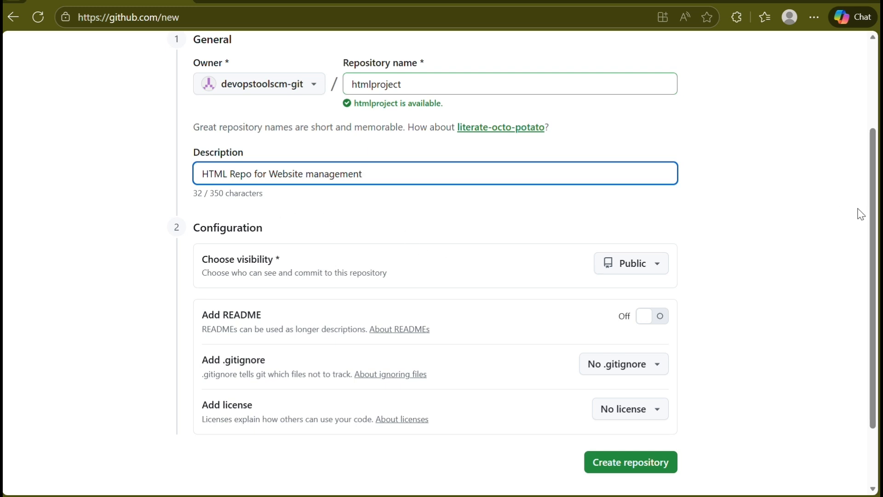
{"action": "scroll", "coordinate": [877, 230], "scroll_direction": "down", "scroll_amount": 1}
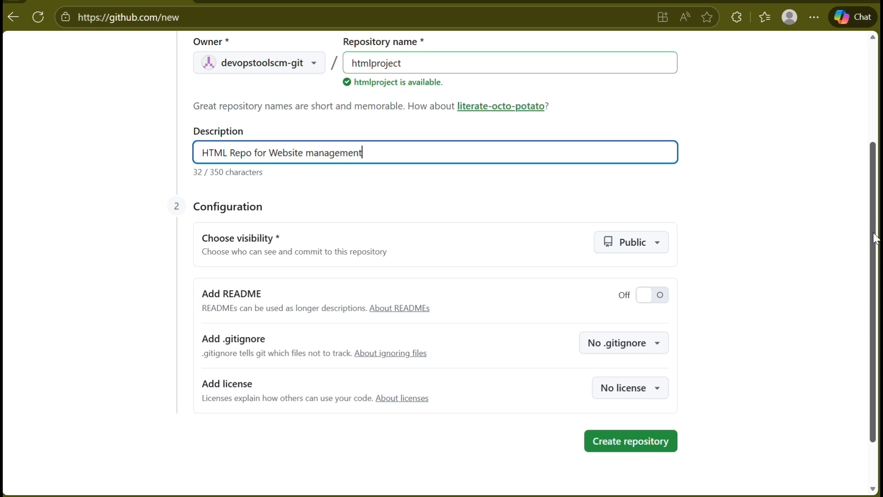
{"action": "scroll", "coordinate": [875, 237], "scroll_direction": "down", "scroll_amount": 1}
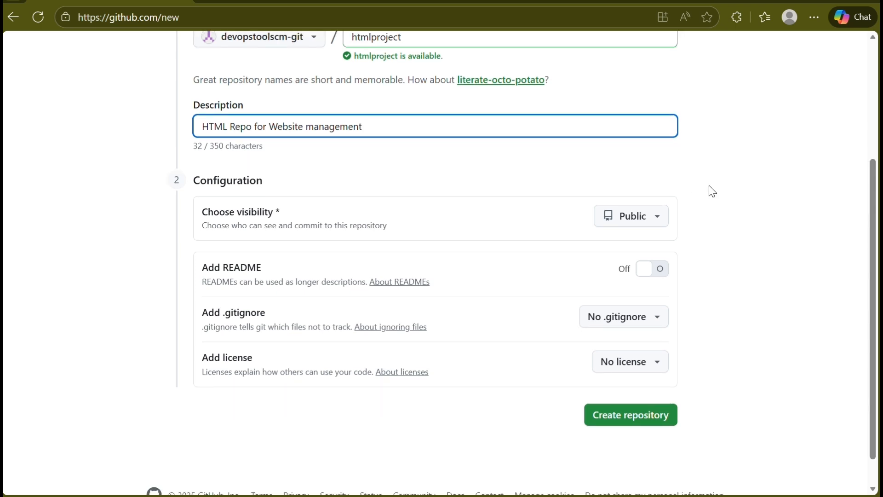
{"action": "scroll", "coordinate": [876, 213], "scroll_direction": "down", "scroll_amount": 1}
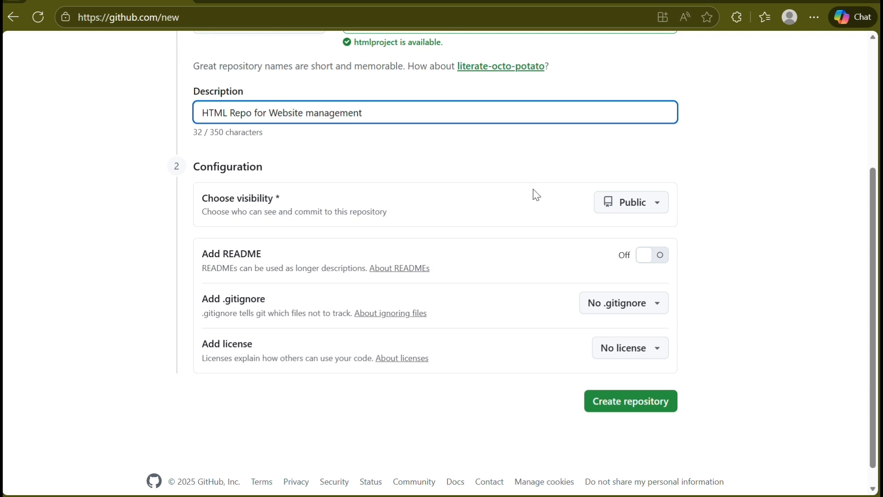
{"action": "left_click", "coordinate": [655, 205]}
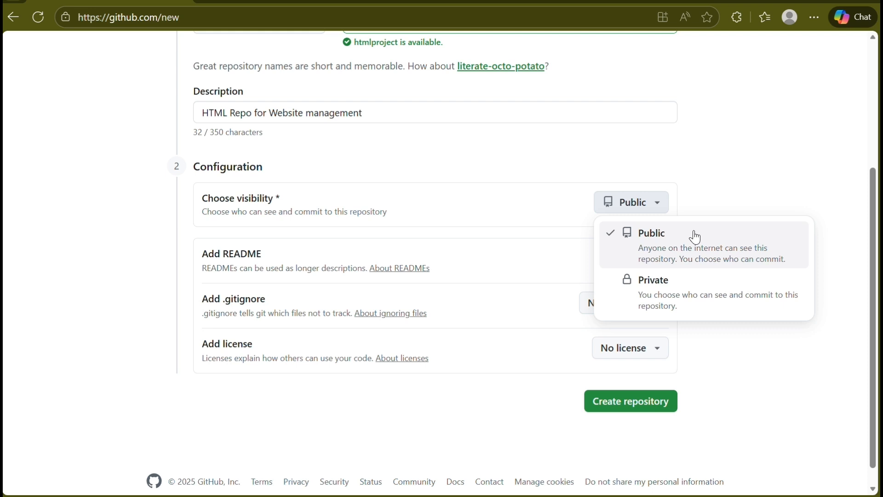
{"action": "scroll", "coordinate": [695, 237], "scroll_direction": "up", "scroll_amount": 4}
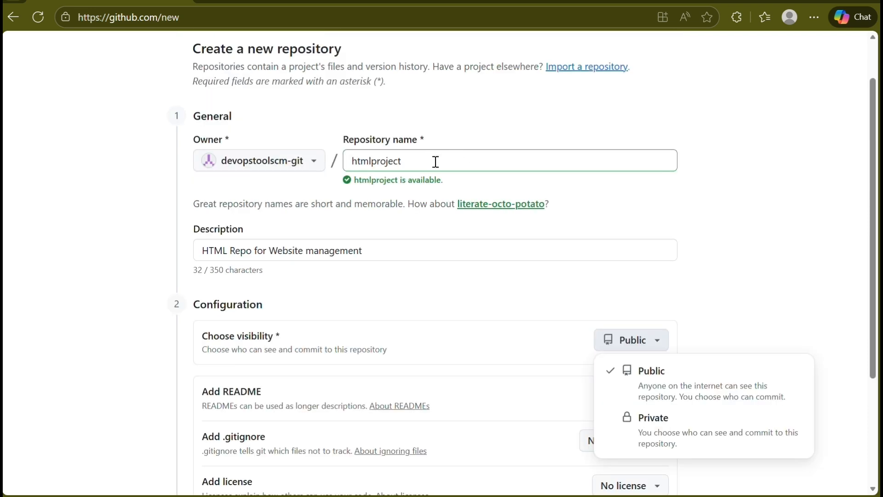
{"action": "scroll", "coordinate": [736, 266], "scroll_direction": "down", "scroll_amount": 3}
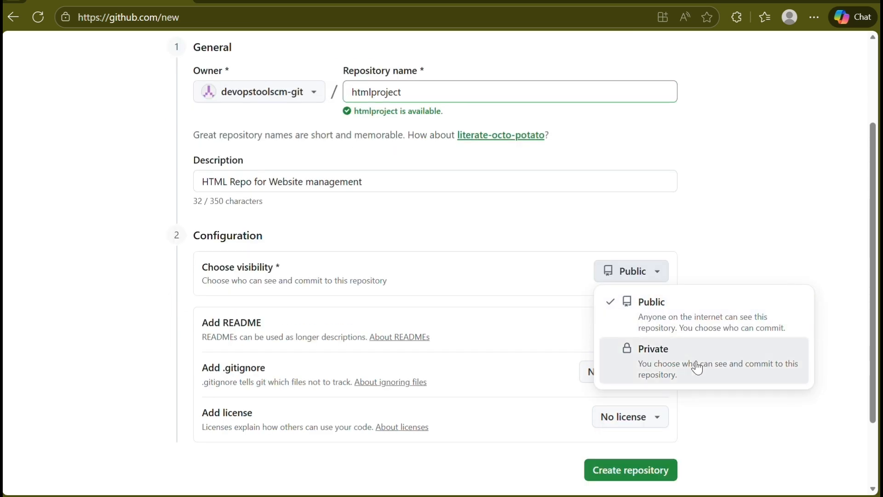
{"action": "left_click", "coordinate": [699, 367]}
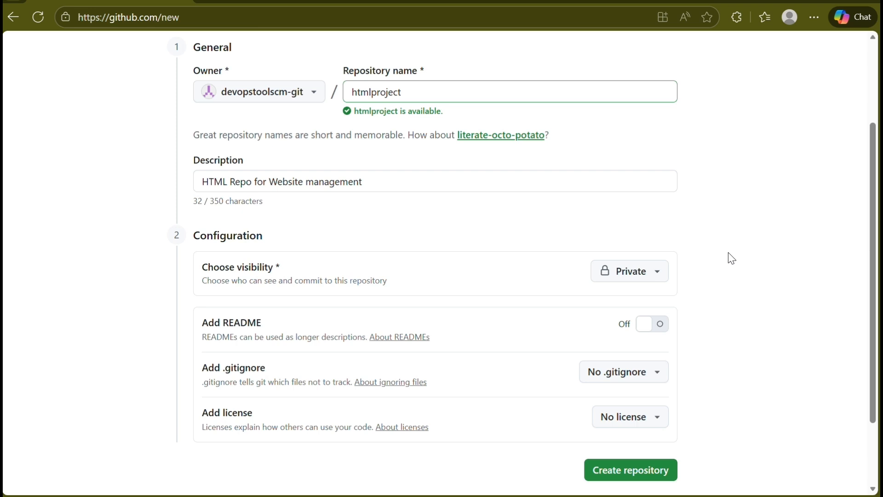
Step: Turn on adding a README file for the new repository
{"action": "left_click_drag", "start_coordinate": [873, 276], "coordinate": [874, 299]}
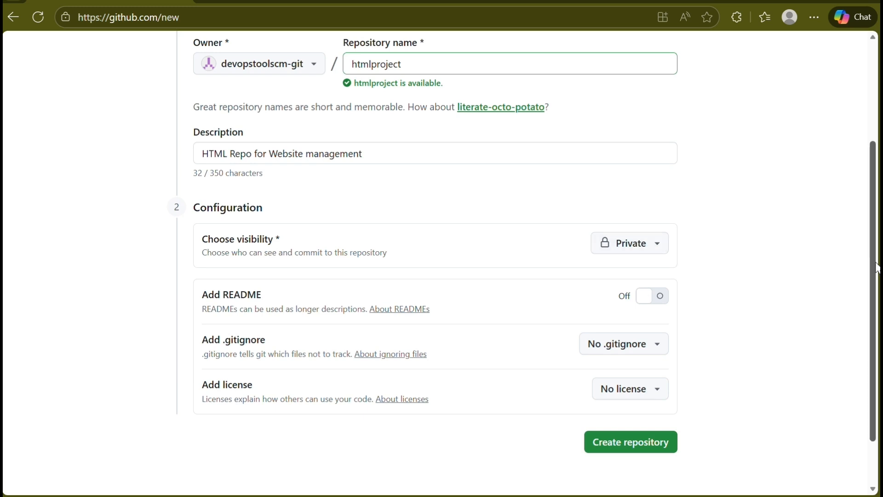
{"action": "scroll", "coordinate": [873, 295], "scroll_direction": "down", "scroll_amount": 2}
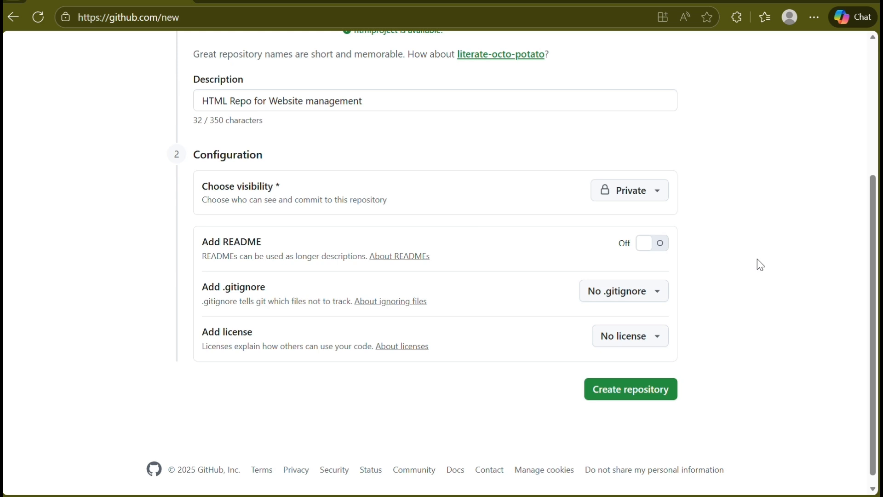
{"action": "left_click", "coordinate": [662, 248]}
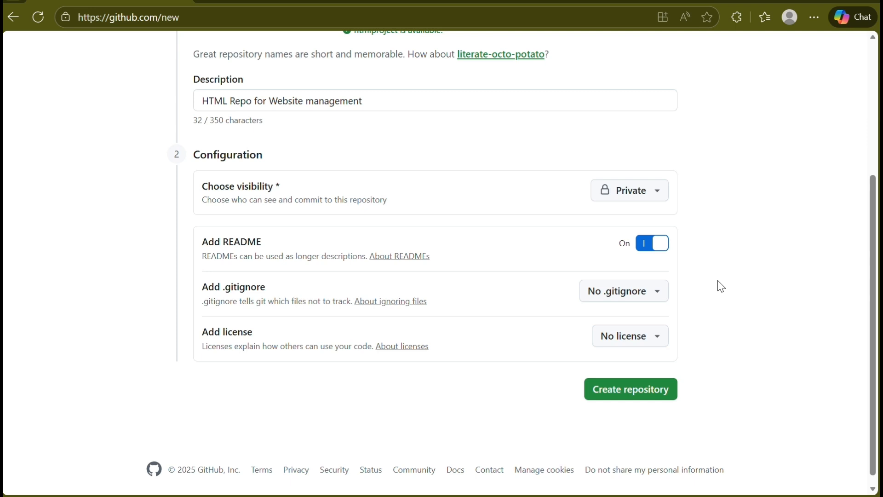
Step: Look through the available licenses, keep No license, and create the repository
{"action": "left_click", "coordinate": [657, 336]}
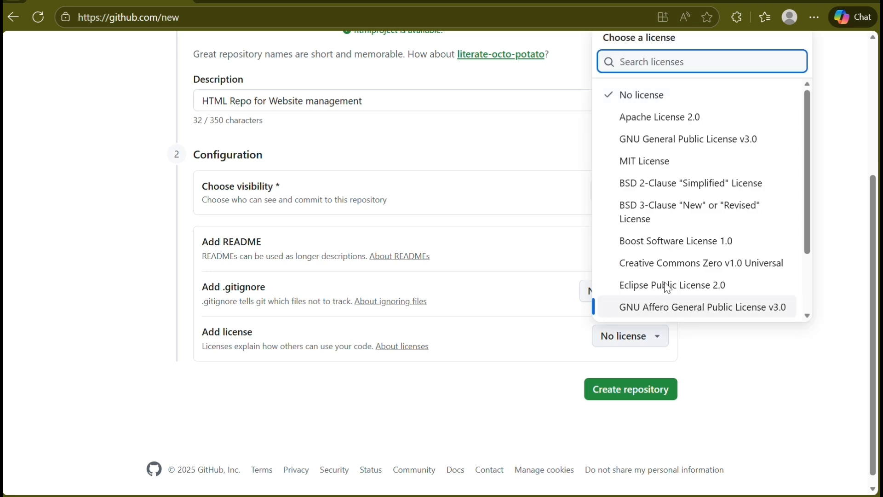
{"action": "left_click_drag", "start_coordinate": [812, 139], "coordinate": [812, 196]}
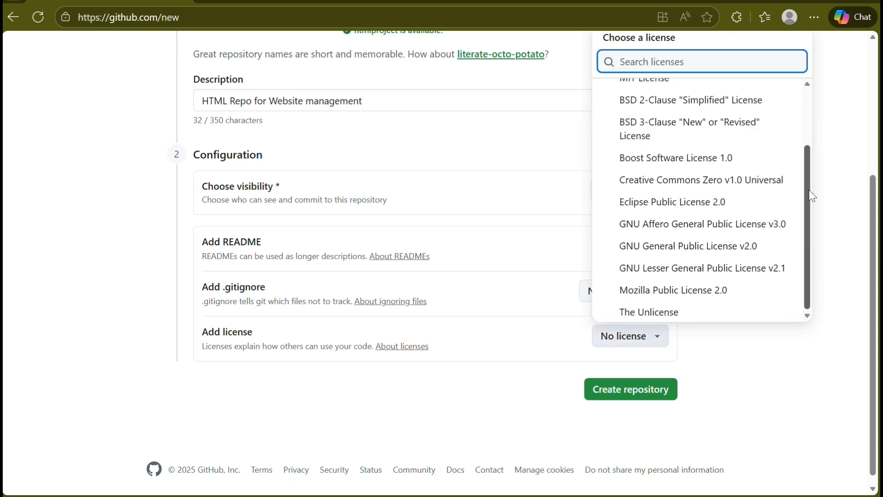
{"action": "left_click", "coordinate": [809, 112]}
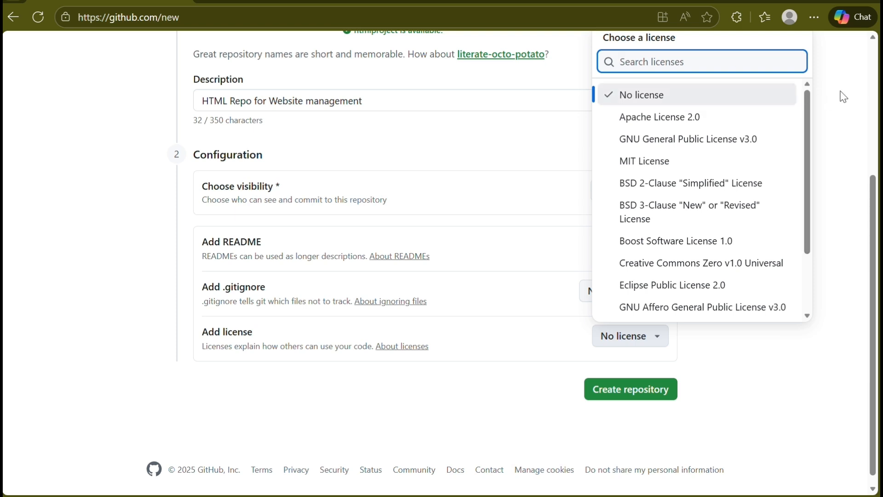
{"action": "left_click", "coordinate": [838, 111]}
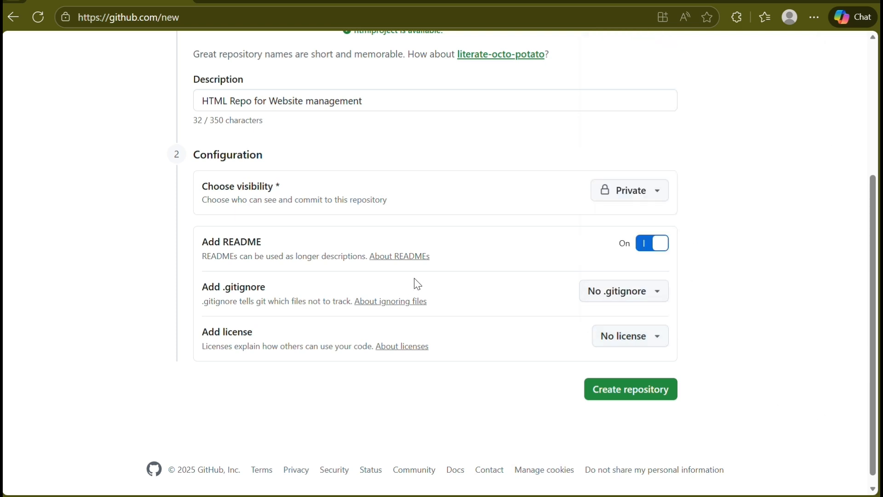
{"action": "left_click", "coordinate": [640, 396]}
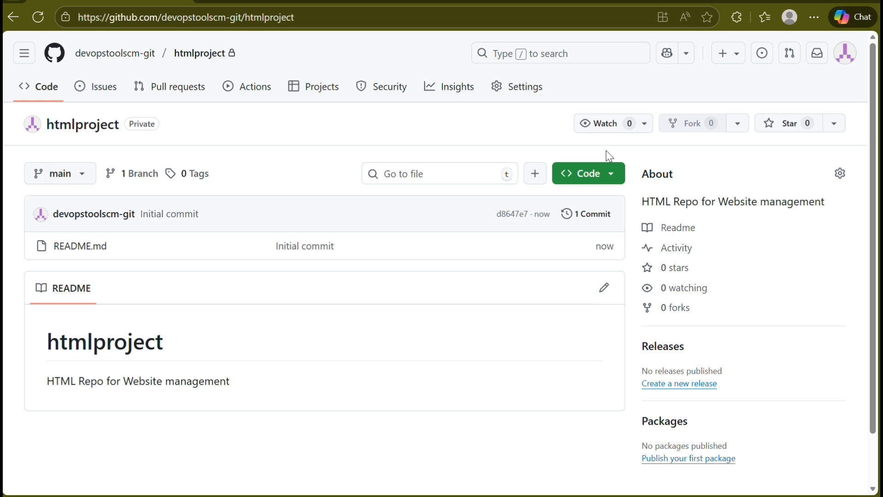
Step: Examine the HTTPS and SSH clone options of the htmlproject repository, copying the HTTPS URL
{"action": "left_click", "coordinate": [615, 181]}
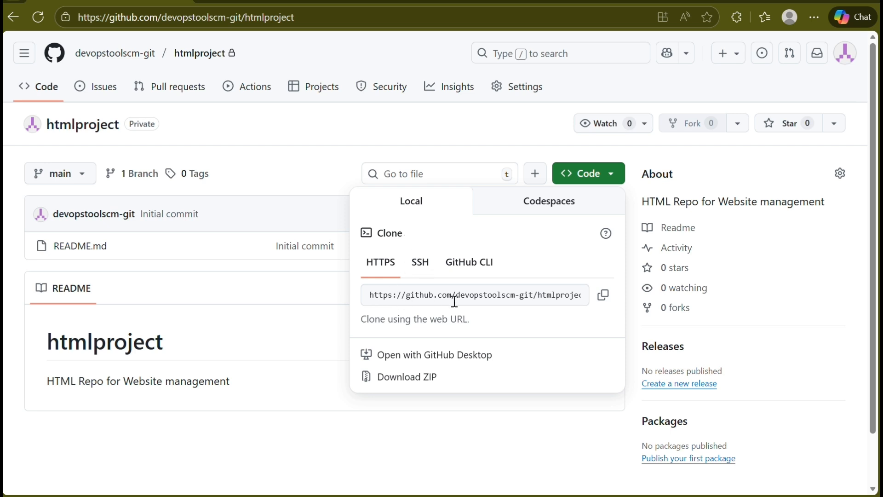
{"action": "left_click", "coordinate": [603, 296]}
{"action": "left_click", "coordinate": [421, 272]}
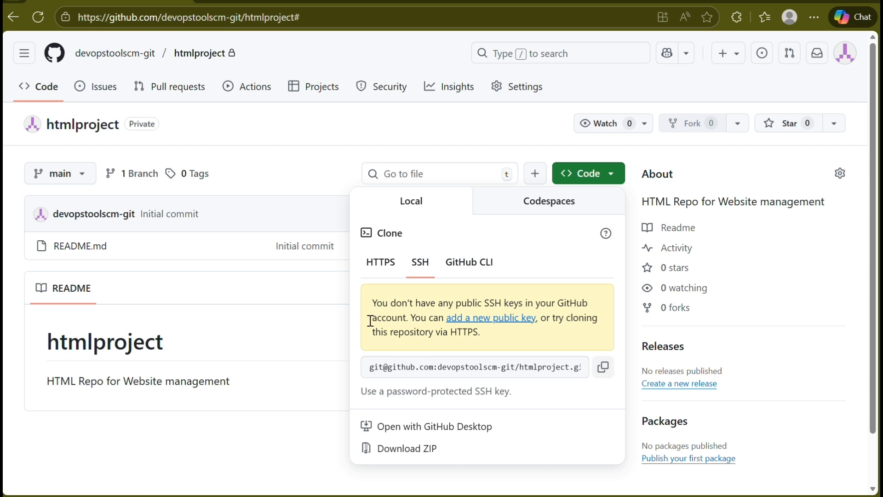
{"action": "left_click", "coordinate": [381, 271]}
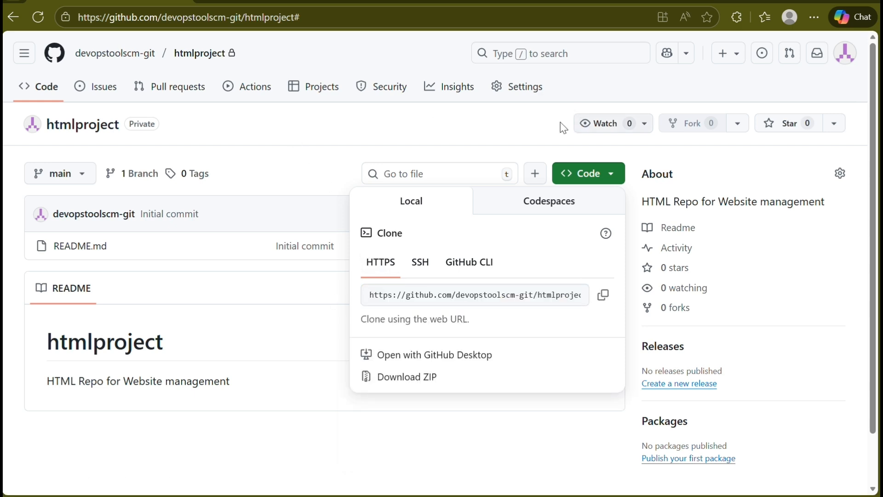
{"action": "left_click", "coordinate": [413, 148]}
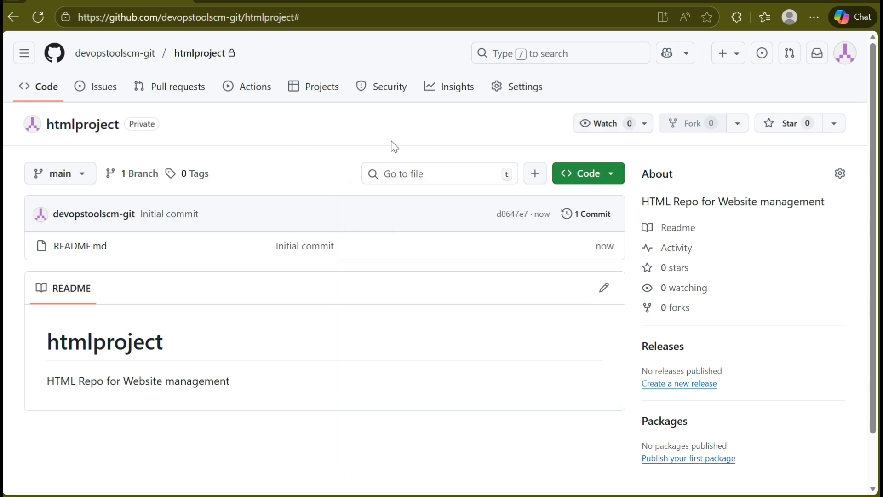